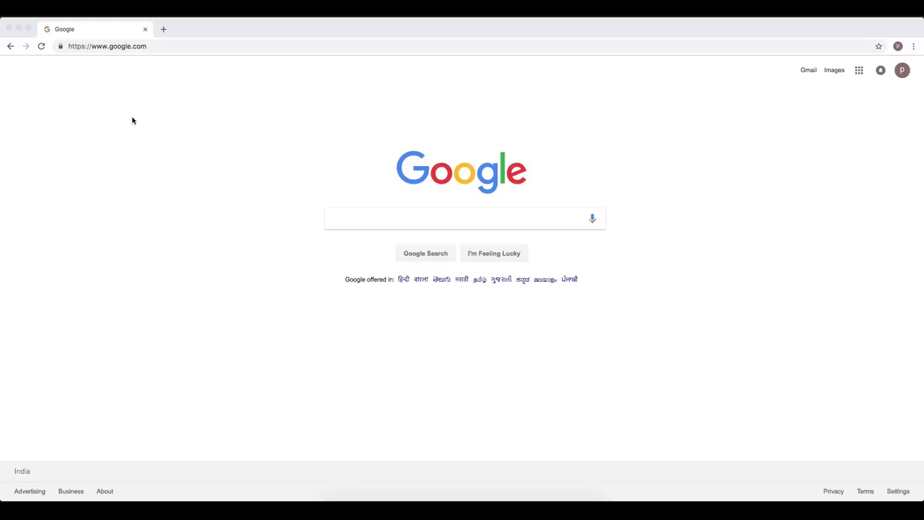
click(135, 48)
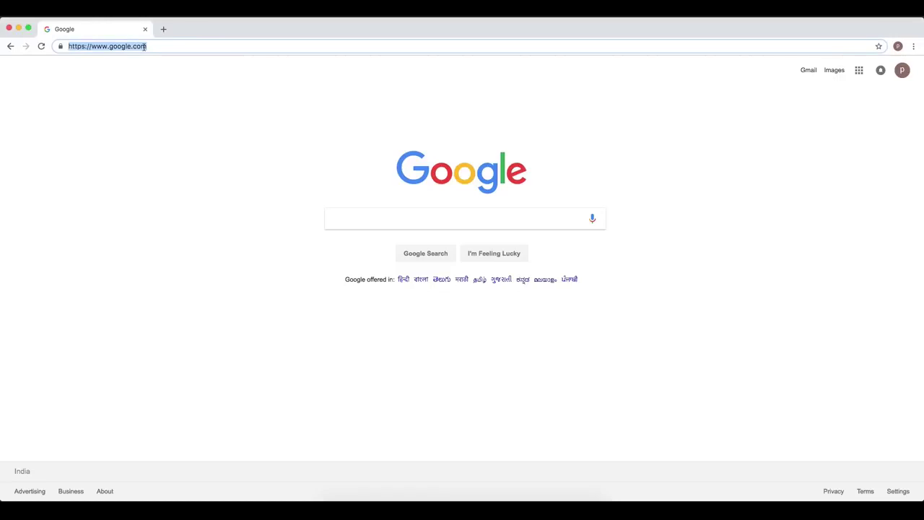
text(WWW.N)
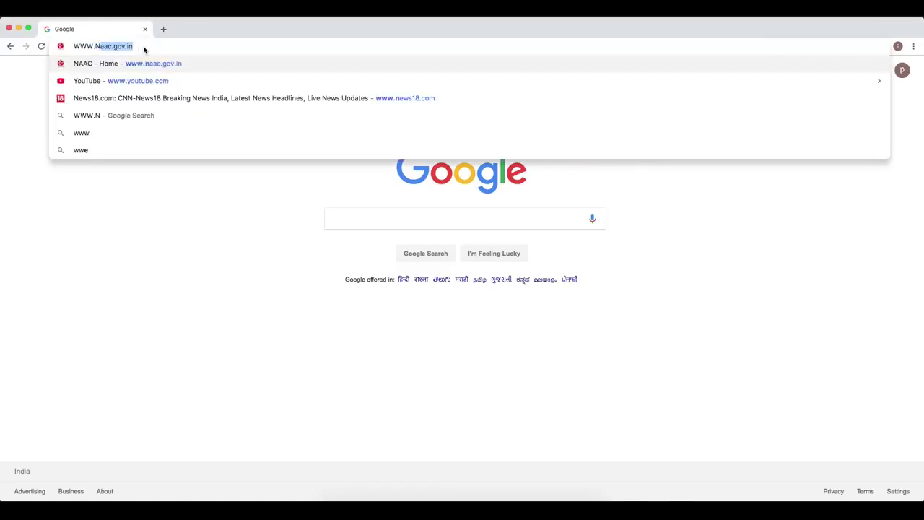
text(AAC)
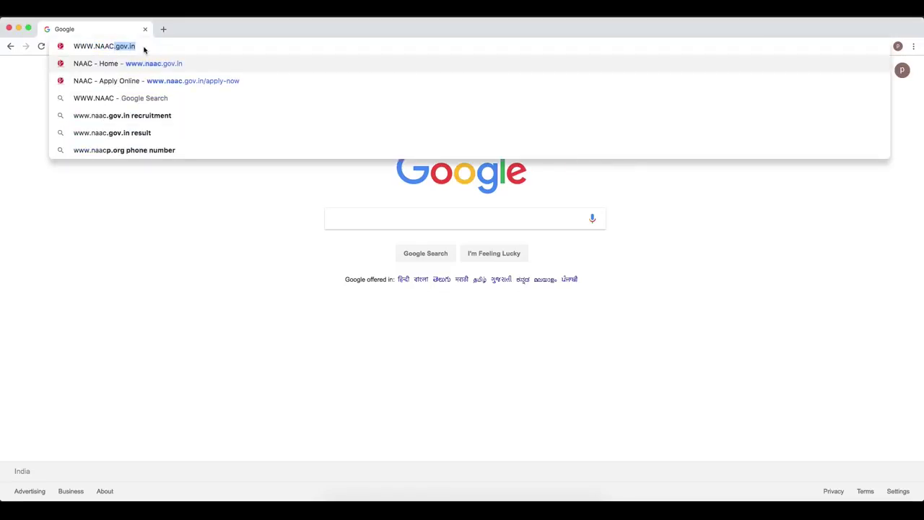
key(Right)
key(Return)
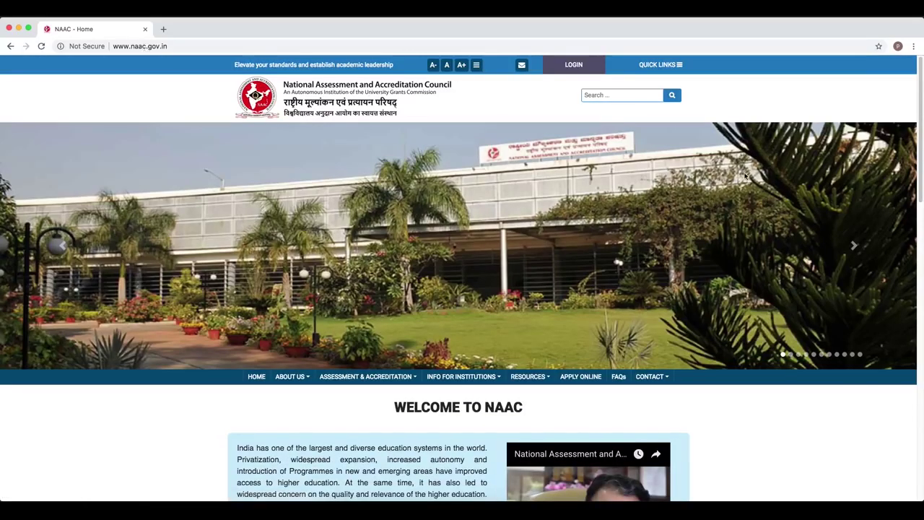
Go through Apply Online and Apply to the HEI login page, and open the new registration form
drag(919, 147, 891, 392)
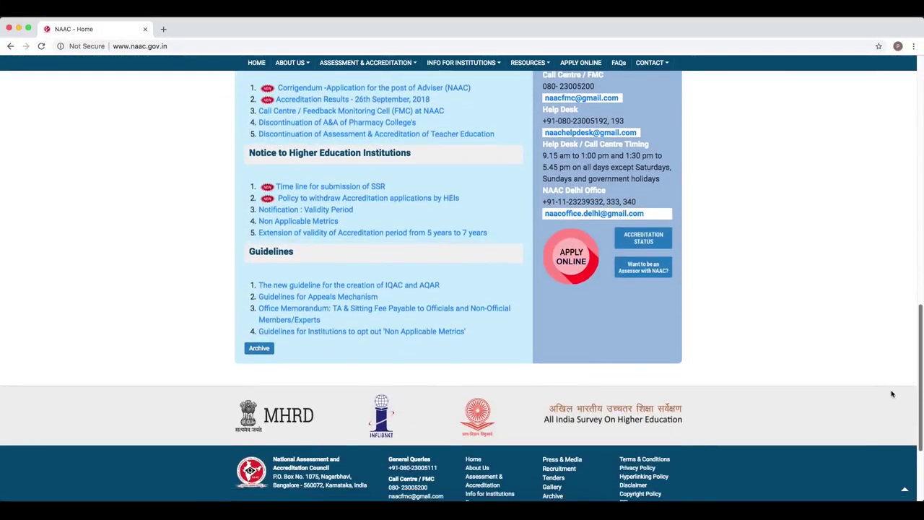
click(570, 260)
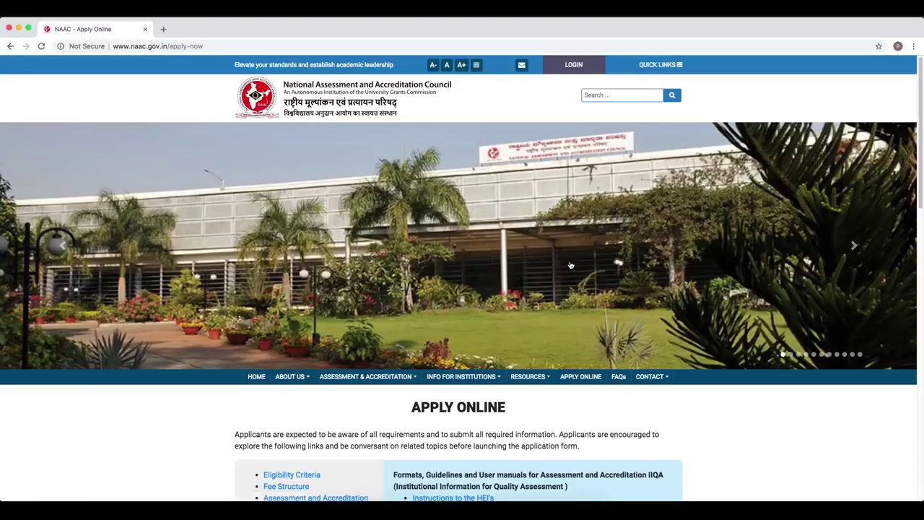
drag(919, 168, 867, 397)
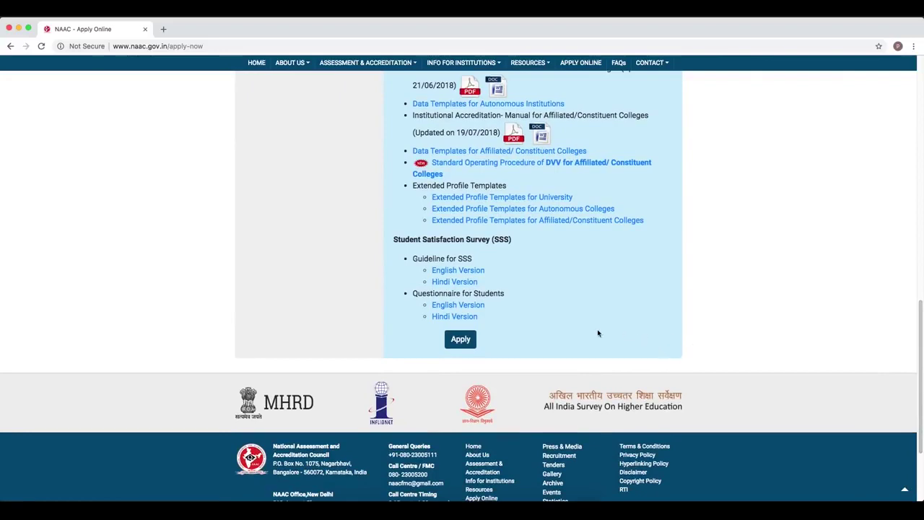
click(462, 339)
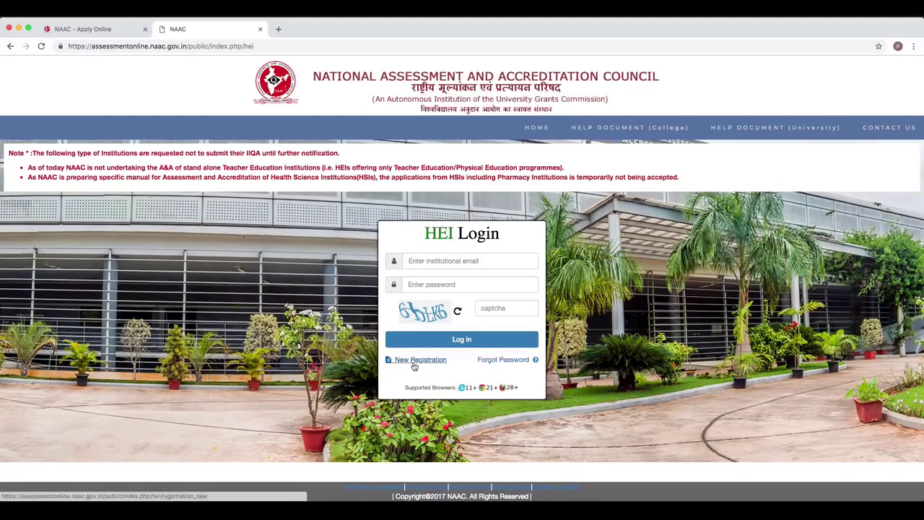
click(418, 360)
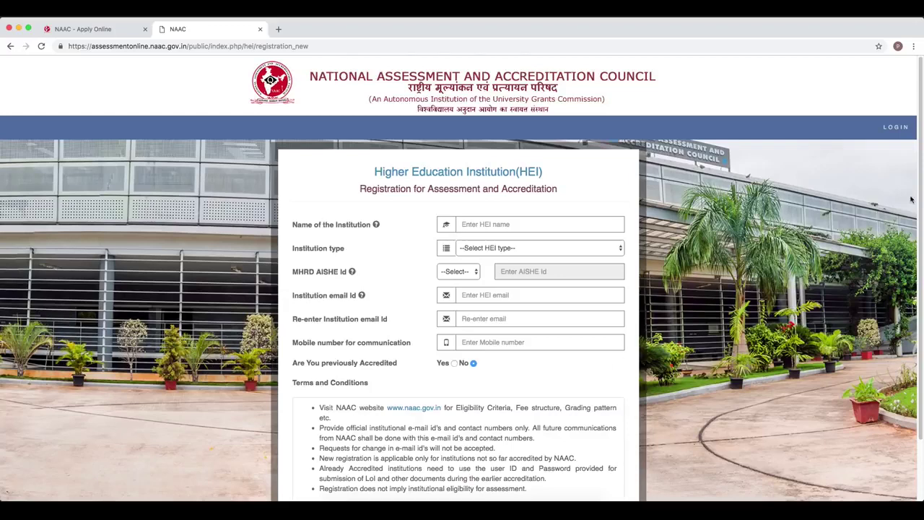
drag(919, 149, 919, 208)
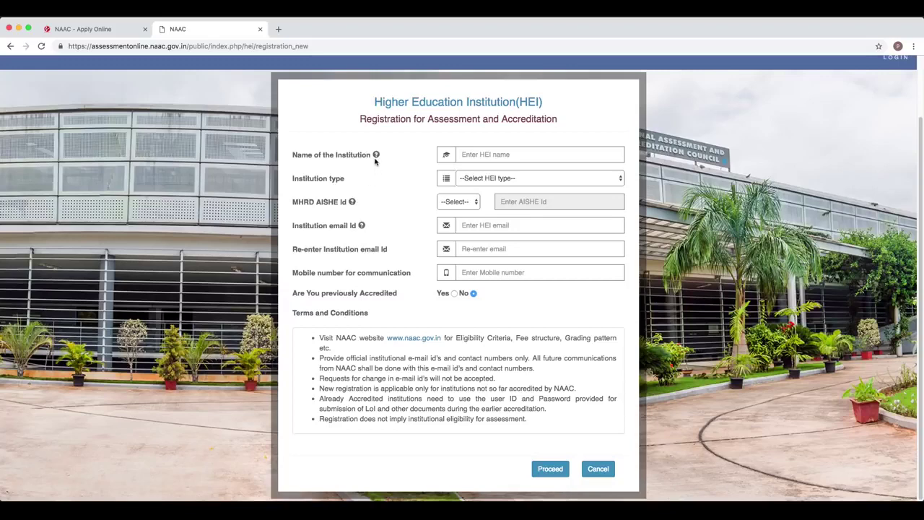
Enter PRAGATHI COMMERCE AND SCIENCE COLLEGE as the institution name and set the institution type to College
mouse_move(376, 156)
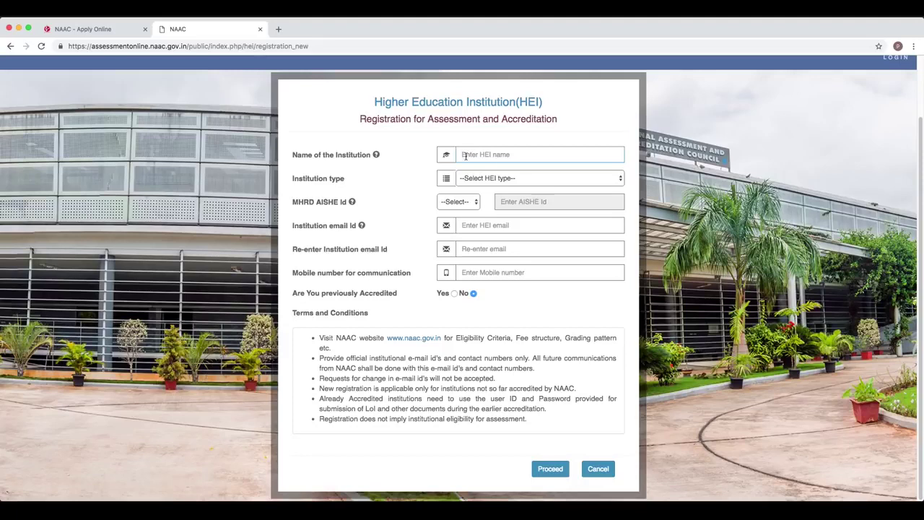
text(PRAGATHI COMMERCE AND SCIENCE COLLEGE)
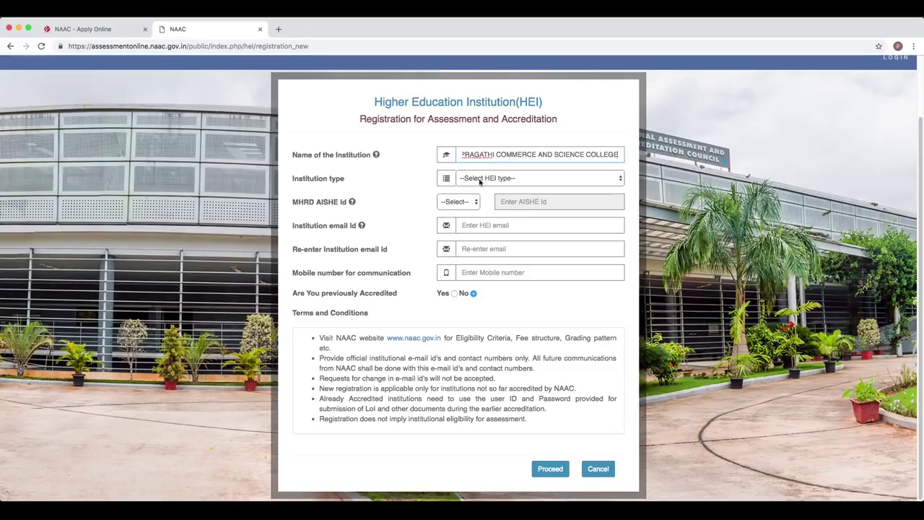
click(535, 179)
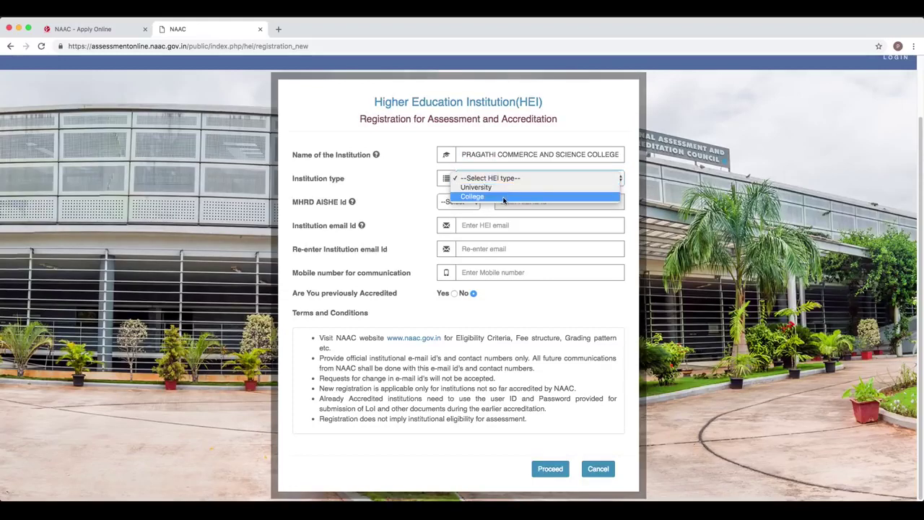
click(504, 197)
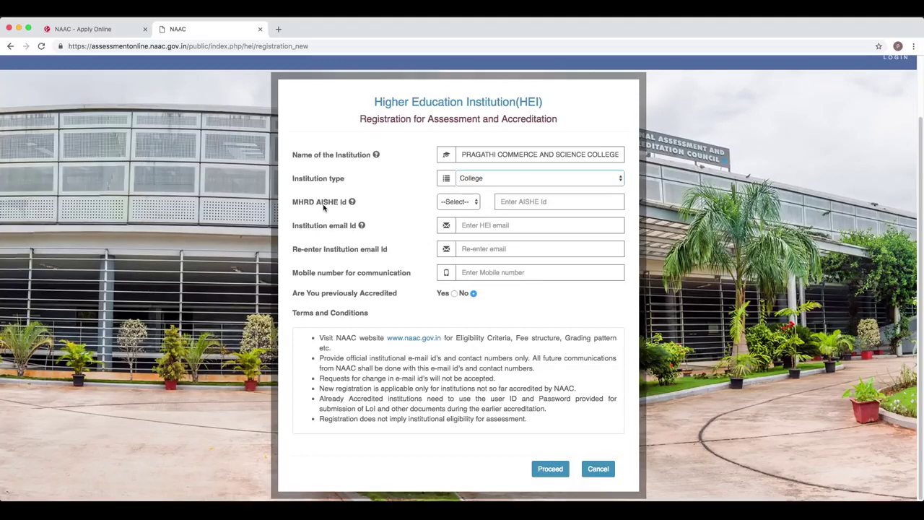
Choose the C- prefix for the MHRD AISHE Id and enter the institution's AISHE number
click(468, 208)
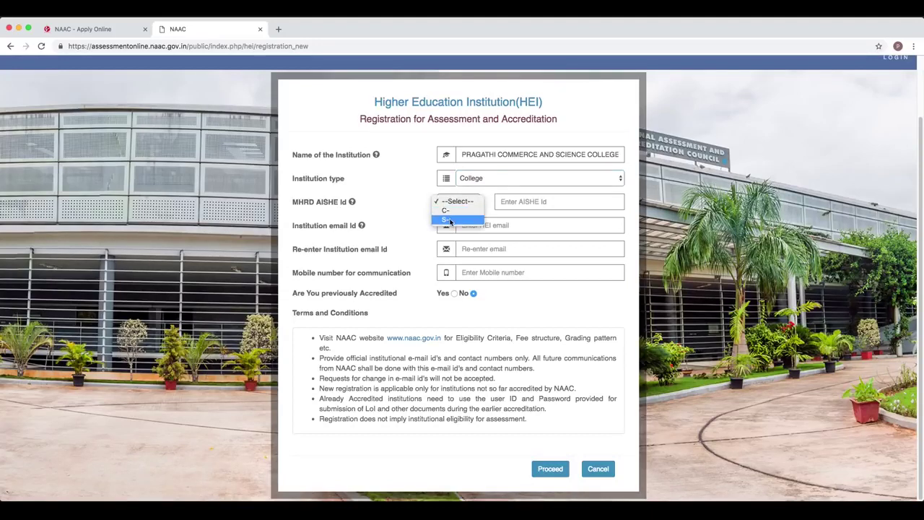
click(450, 210)
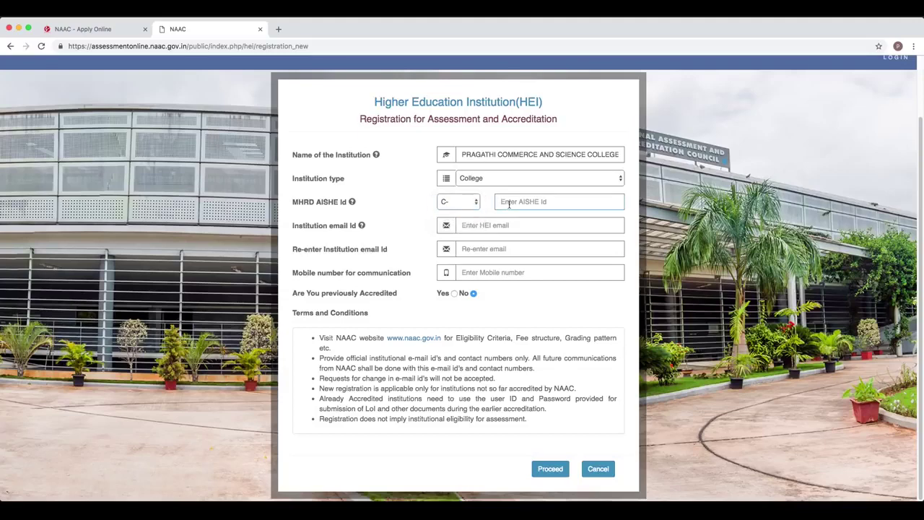
text(41837)
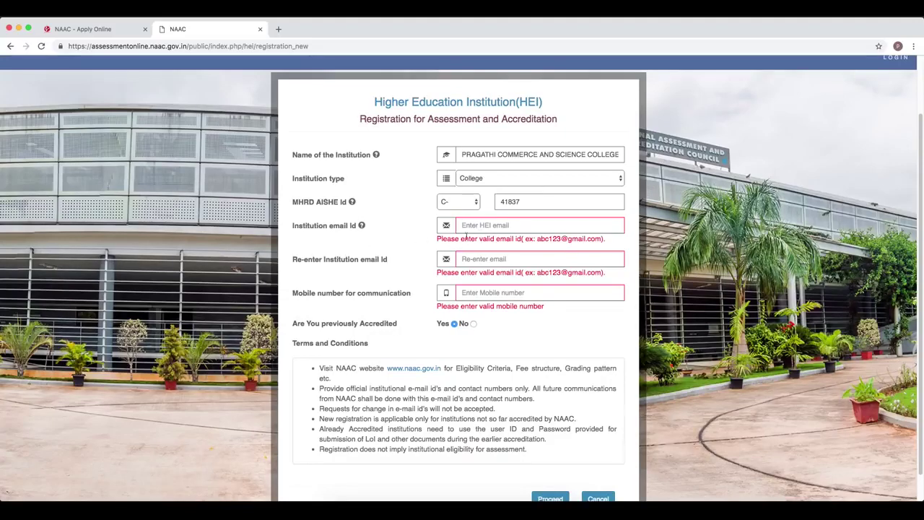
Enter the institution's e-mail address and re-enter the same address in the confirmation field
click(466, 227)
key(super+v)
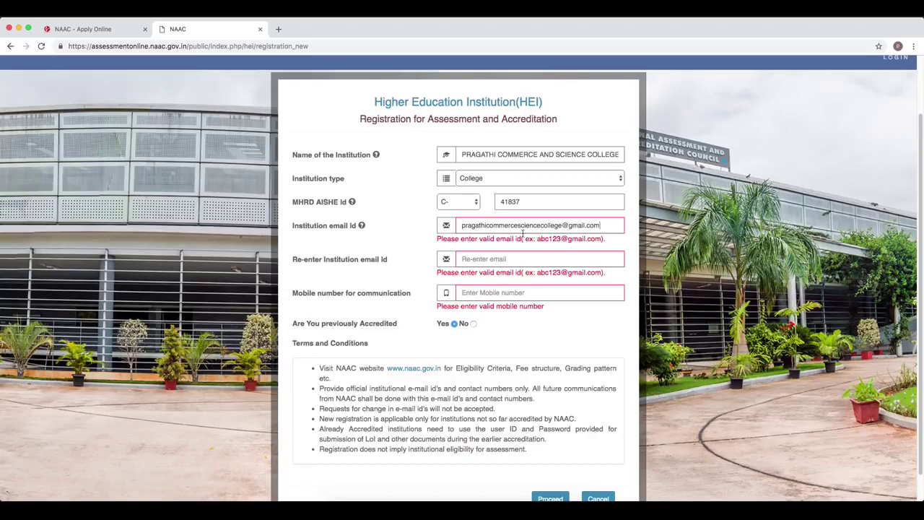
drag(463, 226, 596, 226)
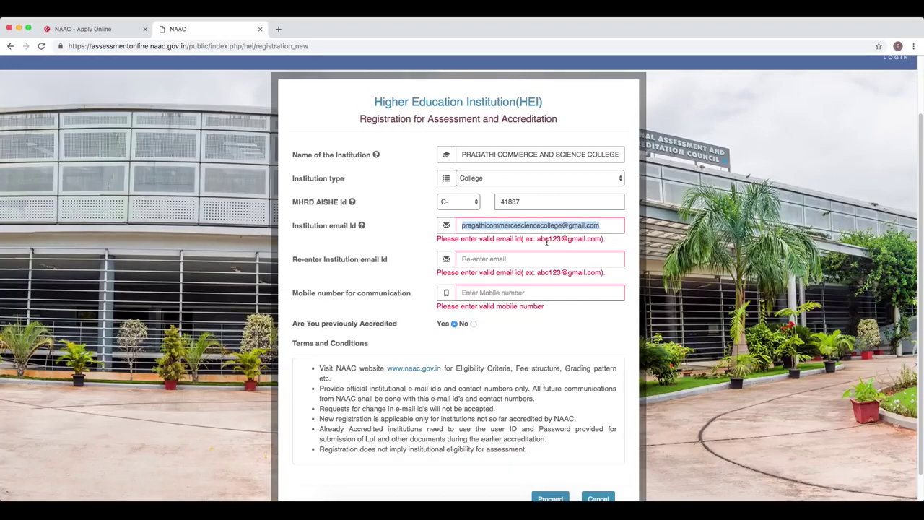
click(570, 228)
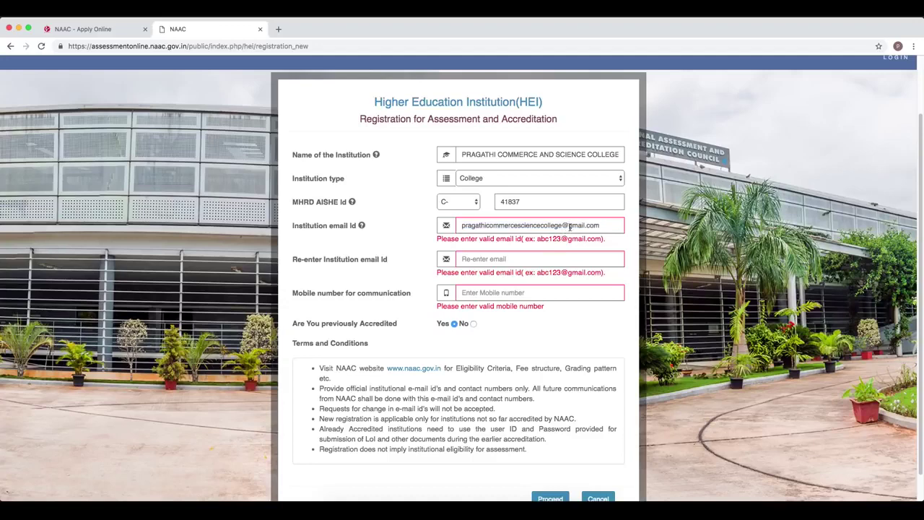
drag(571, 227, 601, 226)
click(468, 259)
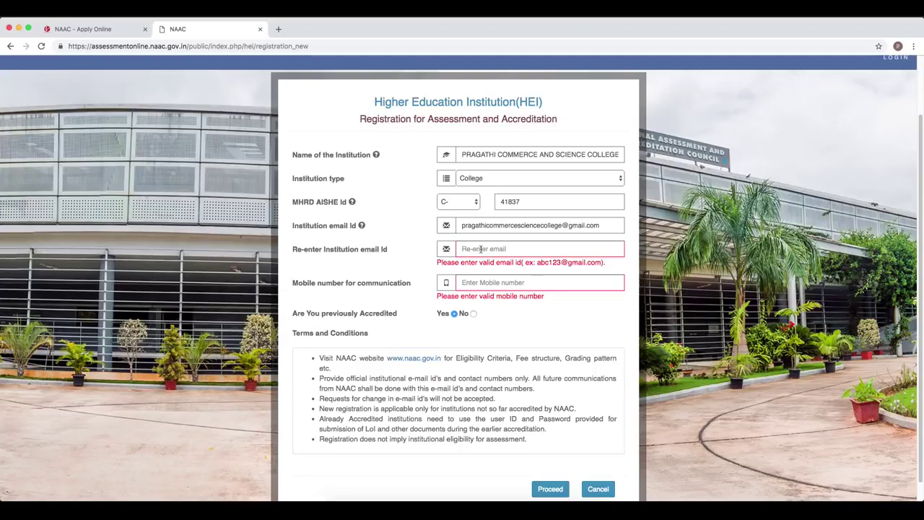
text(p)
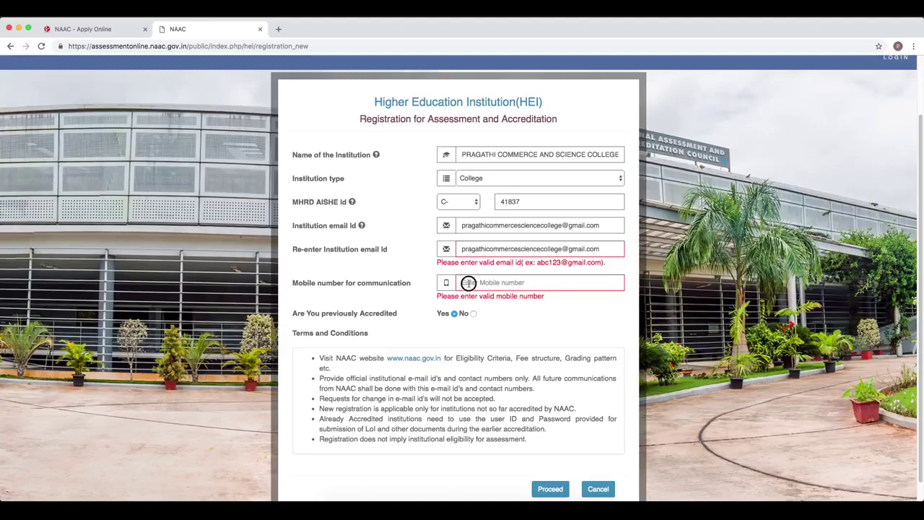
Fill in the mobile number for communication, answer No to being previously accredited, and proceed with the registration
click(470, 283)
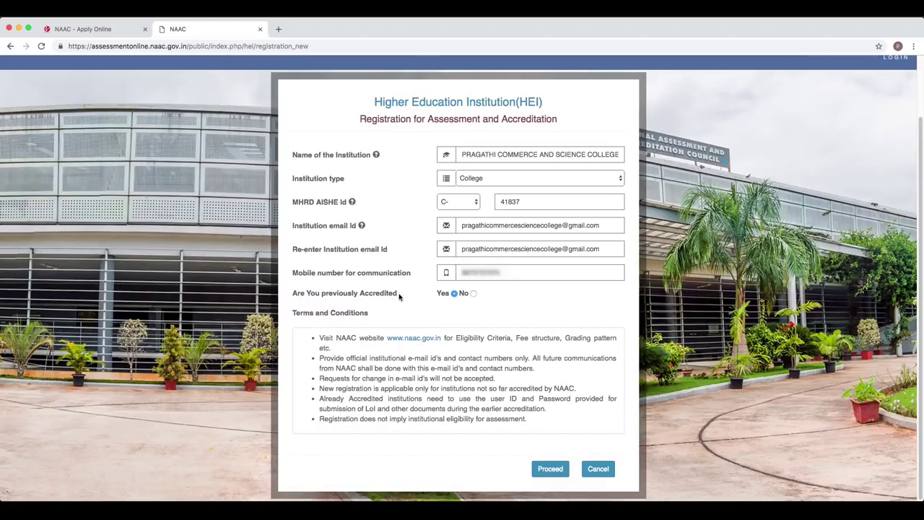
click(473, 293)
click(550, 468)
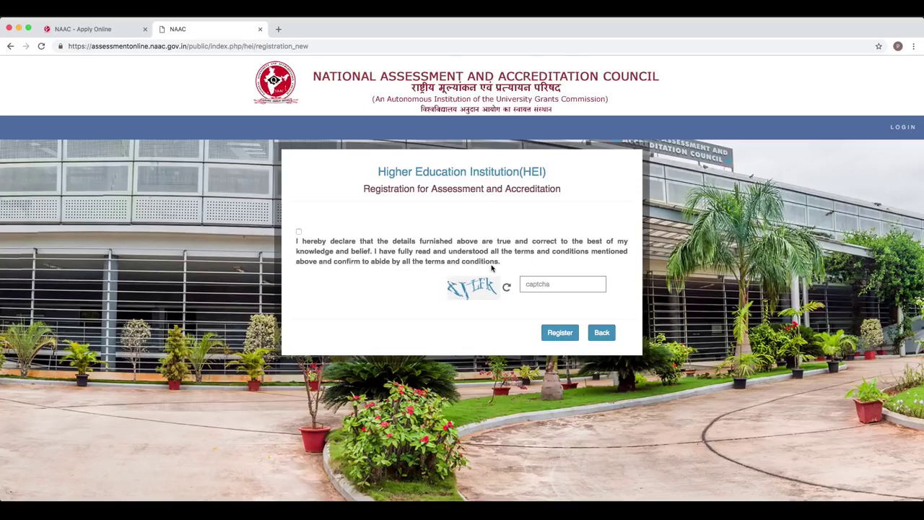
Accept the declaration, enter the captcha, and submit the registration
click(299, 232)
text(x)
click(561, 339)
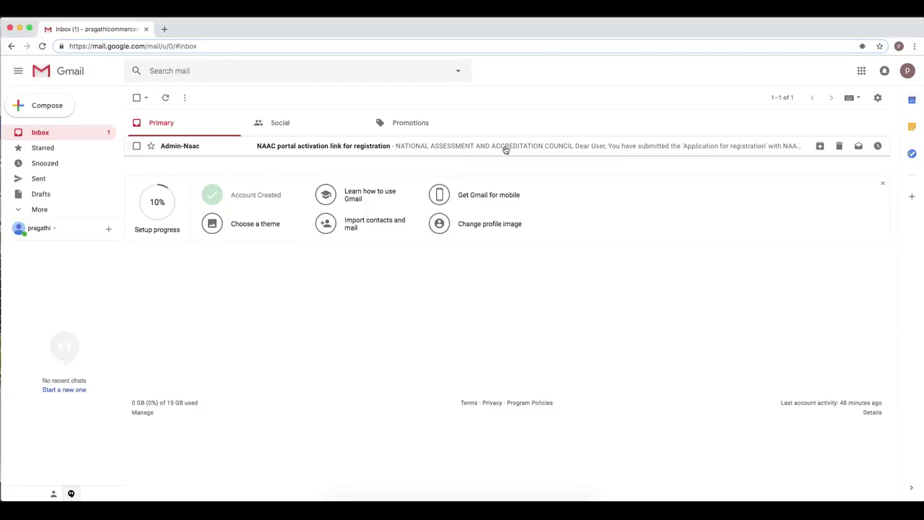
In Gmail, open the NAAC portal activation e-mail, follow its link to activate the registration, and dismiss the resulting dialog
click(505, 148)
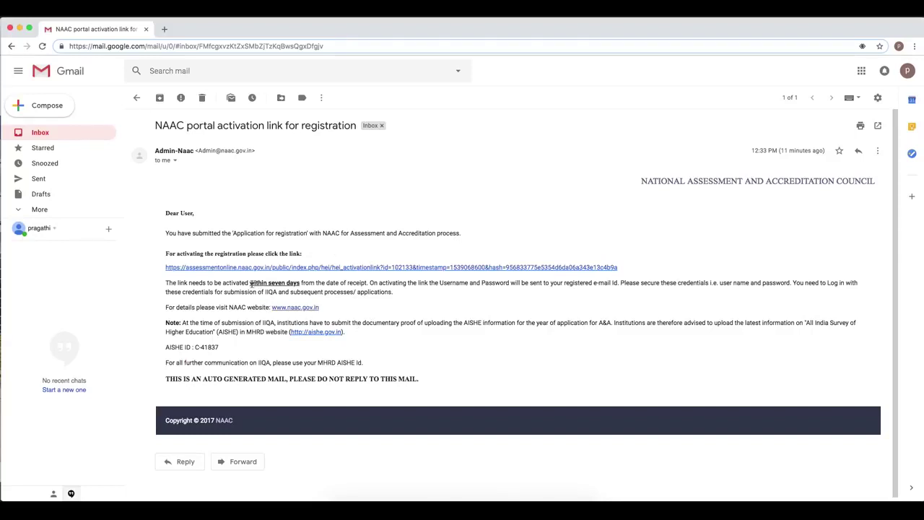
drag(250, 283, 300, 283)
mouse_move(221, 332)
mouse_down()
mouse_move(237, 333)
mouse_move(200, 346)
mouse_move(219, 347)
mouse_up()
click(215, 268)
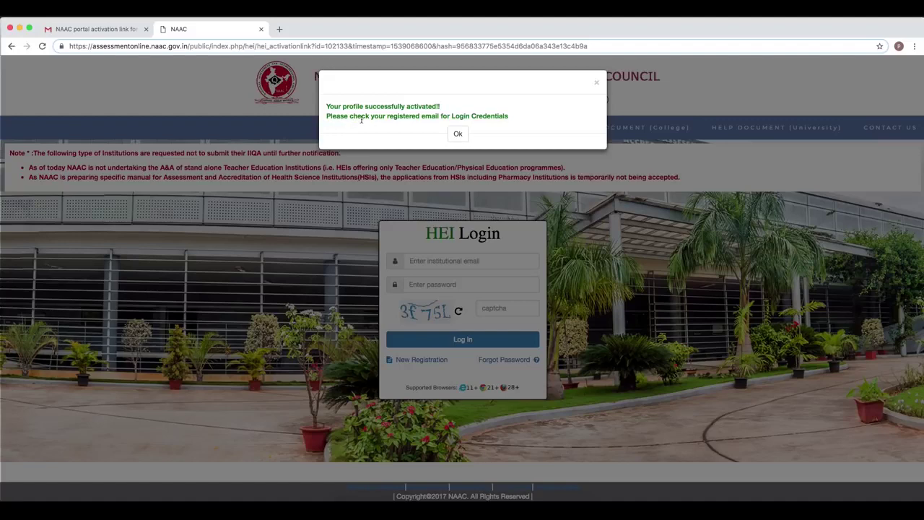
click(456, 136)
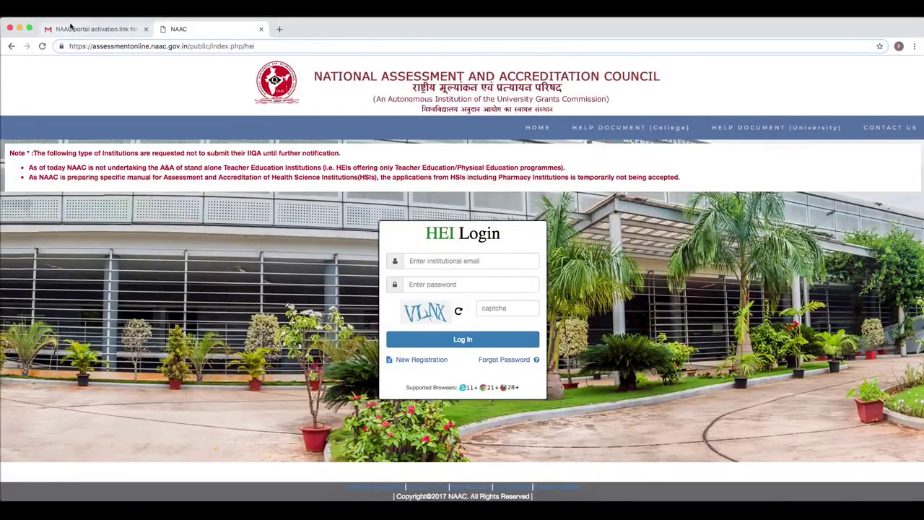
Return to the Gmail inbox and open the "NAAC - Activation Success Notification" e-mail
click(70, 30)
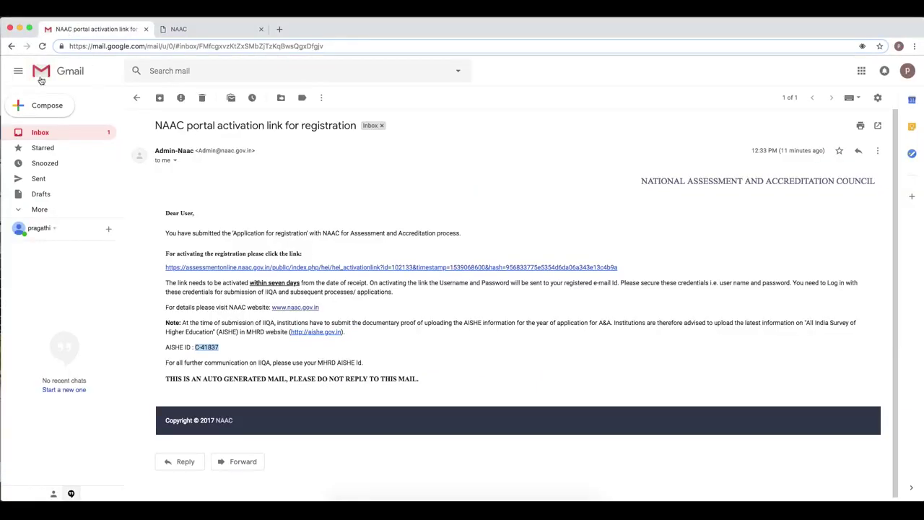
click(40, 135)
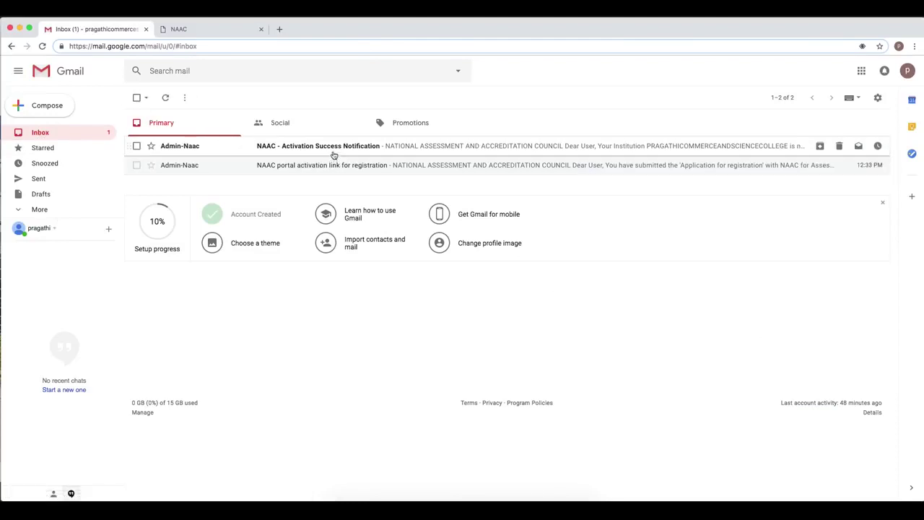
click(340, 149)
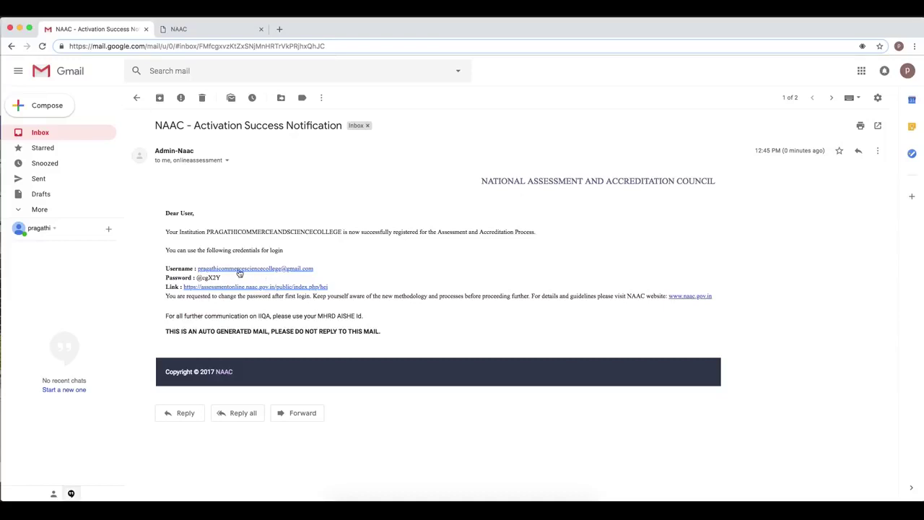
Copy the username e-mail from the activation notification and paste it into the institutional email field of the NAAC HEI Login form
drag(314, 274, 198, 270)
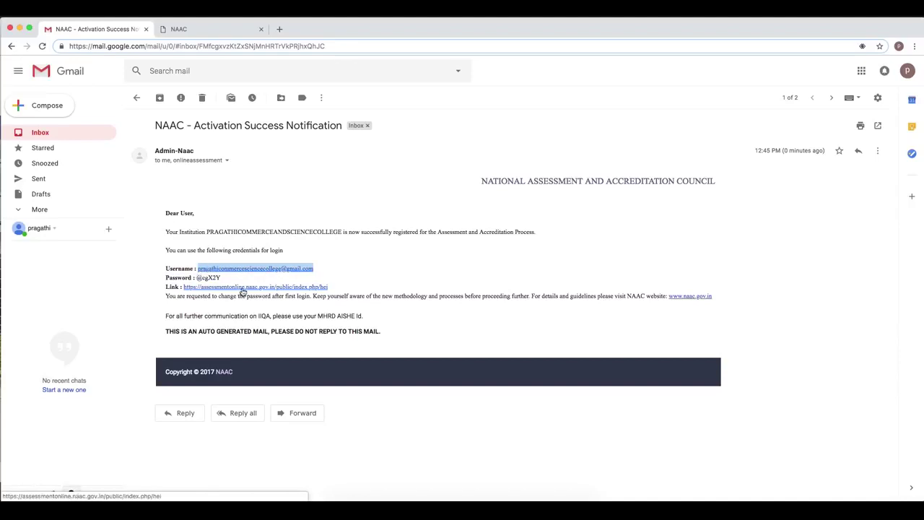
right_click(258, 272)
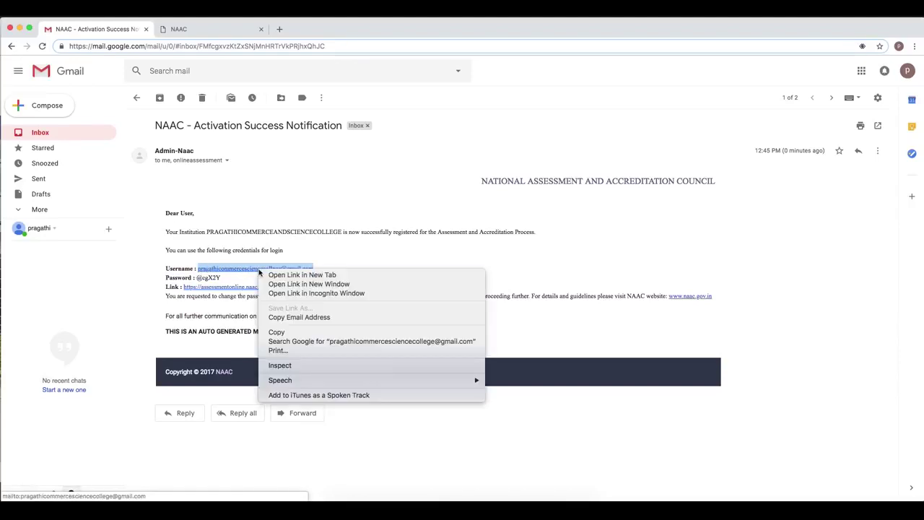
click(277, 332)
click(195, 29)
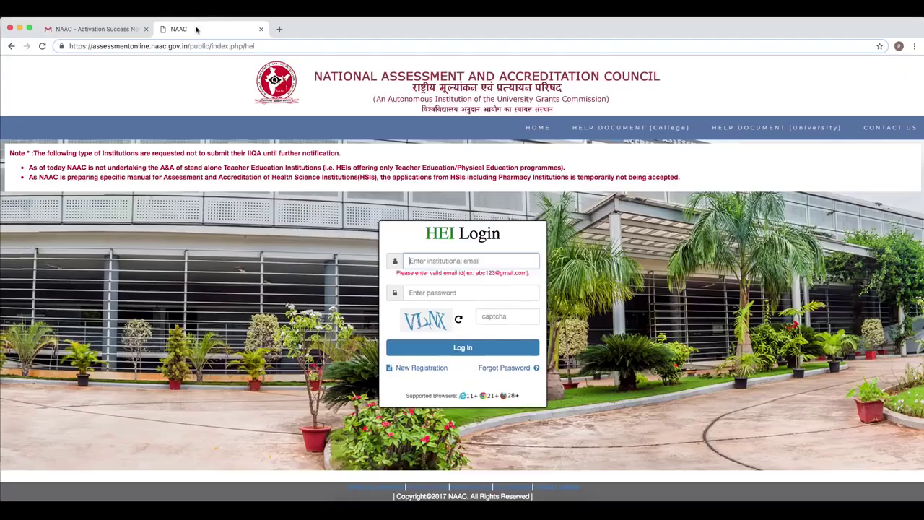
right_click(416, 261)
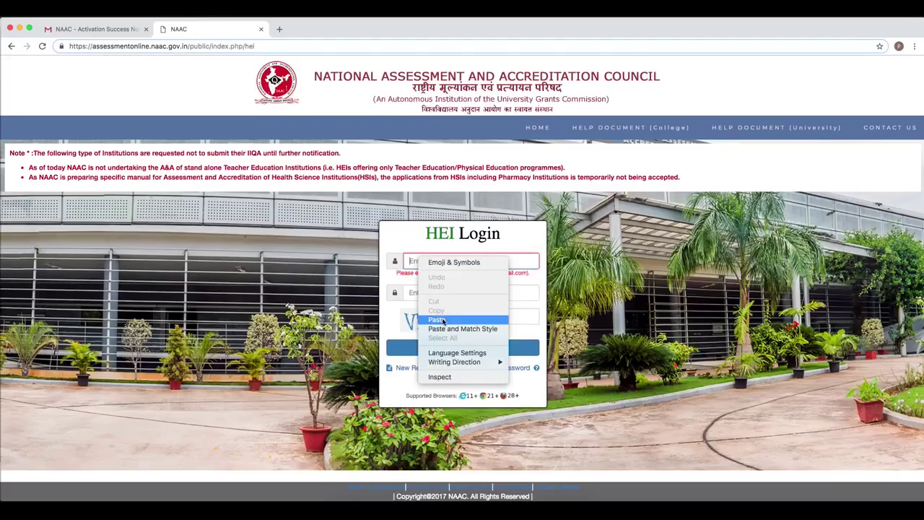
click(438, 320)
Copy the issued password from the activation notification e-mail and paste it into the password field of the HEI Login form
click(454, 290)
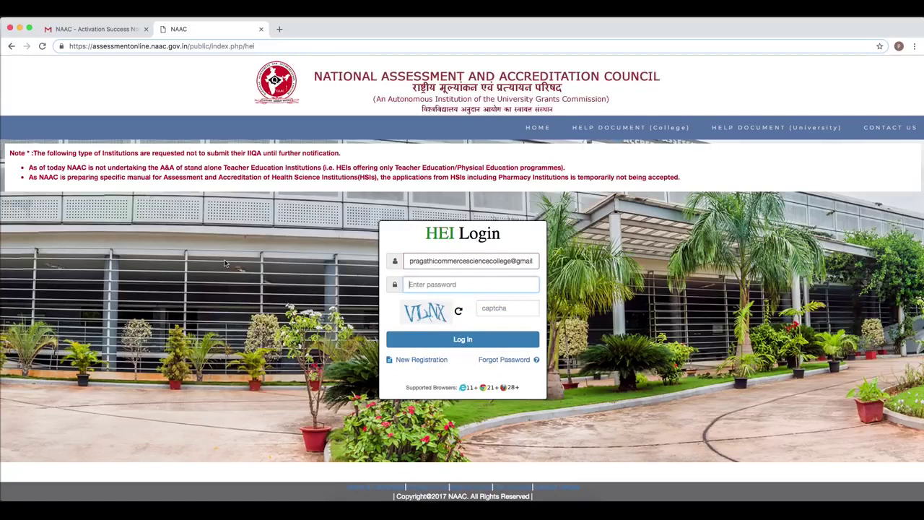
click(66, 28)
drag(221, 277, 198, 277)
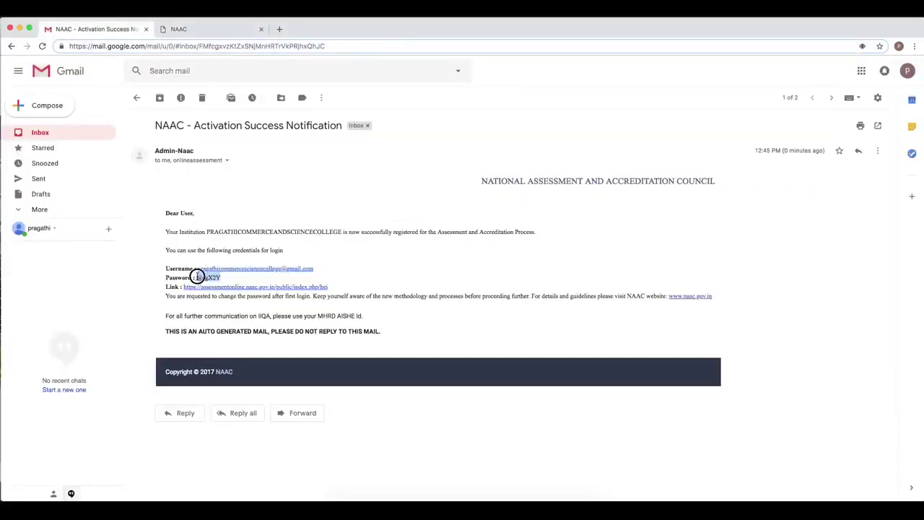
right_click(208, 283)
click(208, 282)
drag(224, 282, 196, 276)
right_click(204, 280)
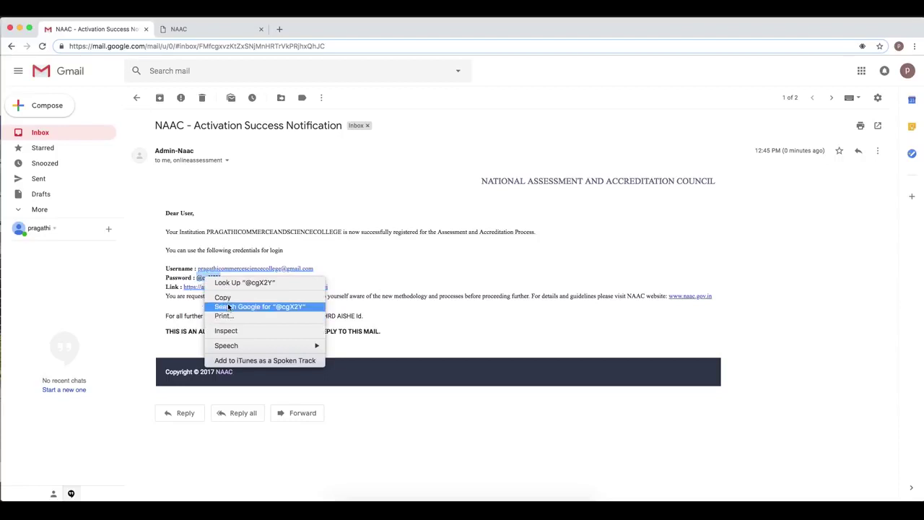
click(230, 298)
click(187, 37)
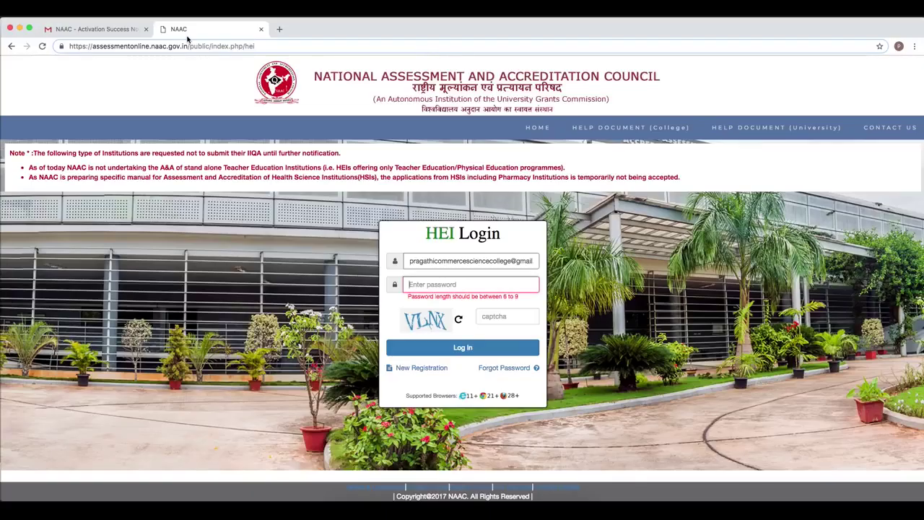
right_click(436, 284)
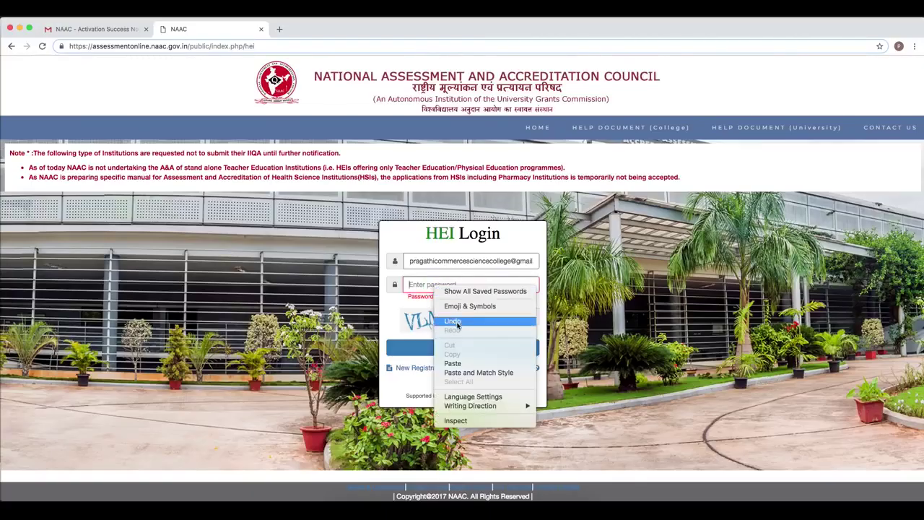
click(457, 364)
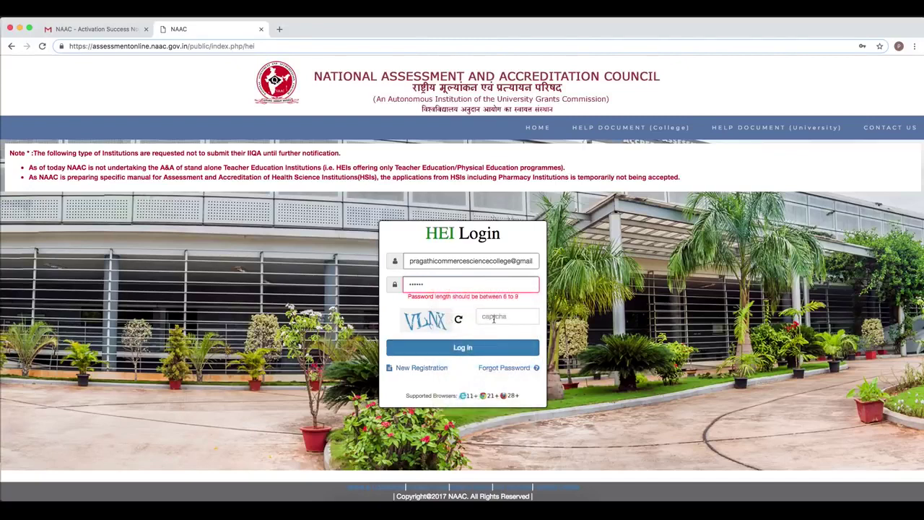
Enter the captcha shown on the HEI Login form and log in to the portal
click(494, 315)
text(VLNX)
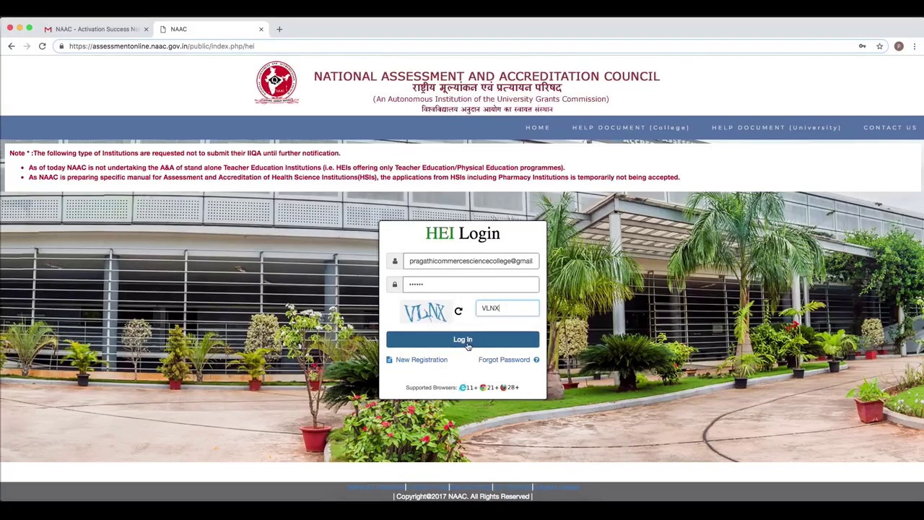
click(467, 346)
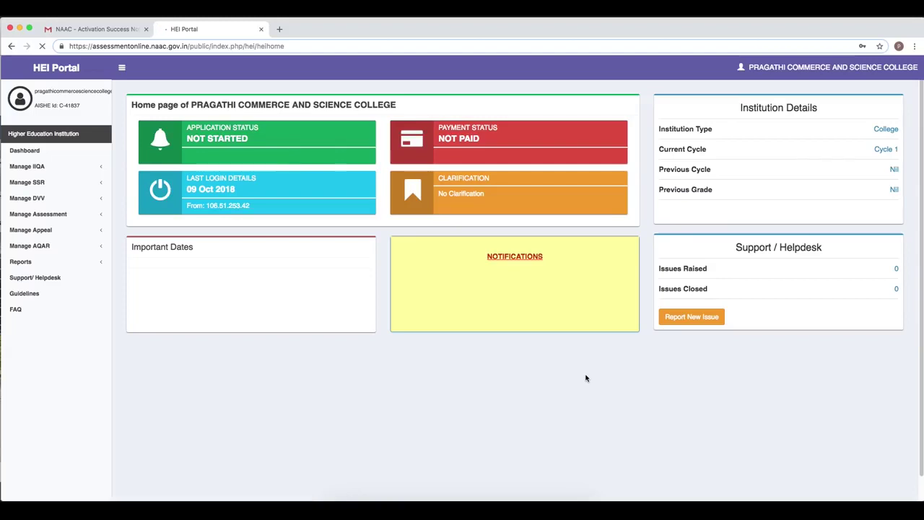